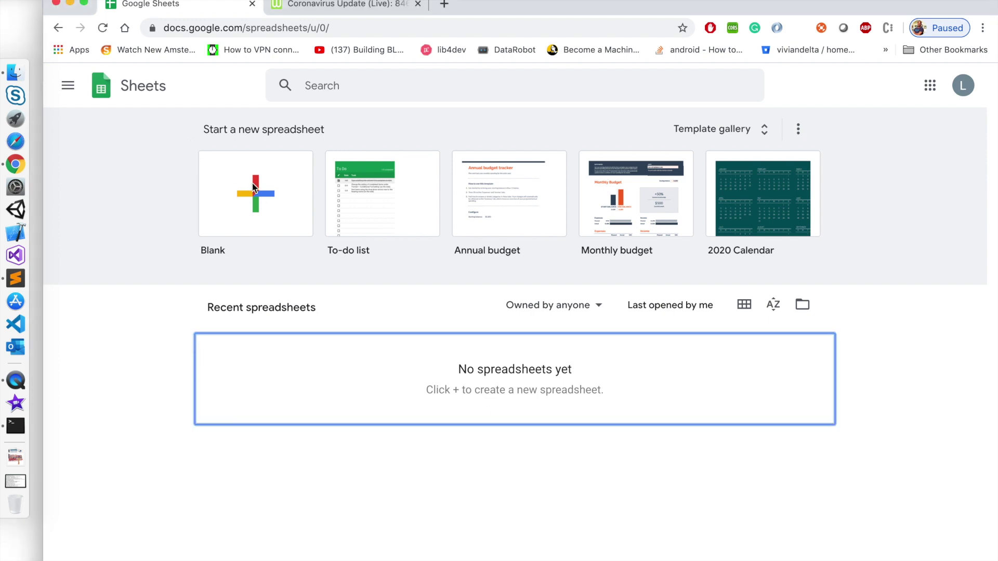
- Create a new Blank spreadsheet from the Google Sheets home page
click(259, 204)
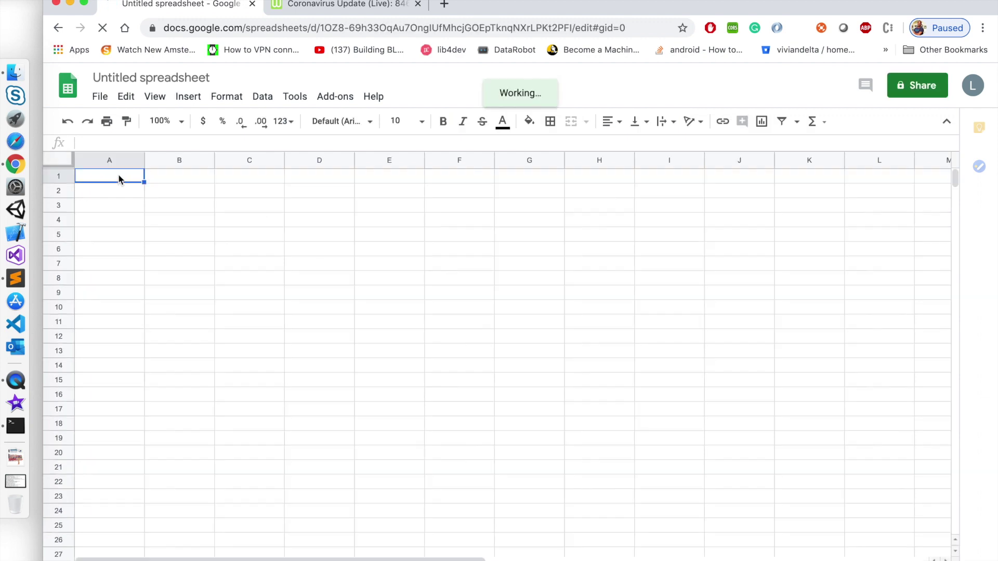
- Switch to the Worldometer Coronavirus tab and bring up the context menu beside its country table
click(336, 6)
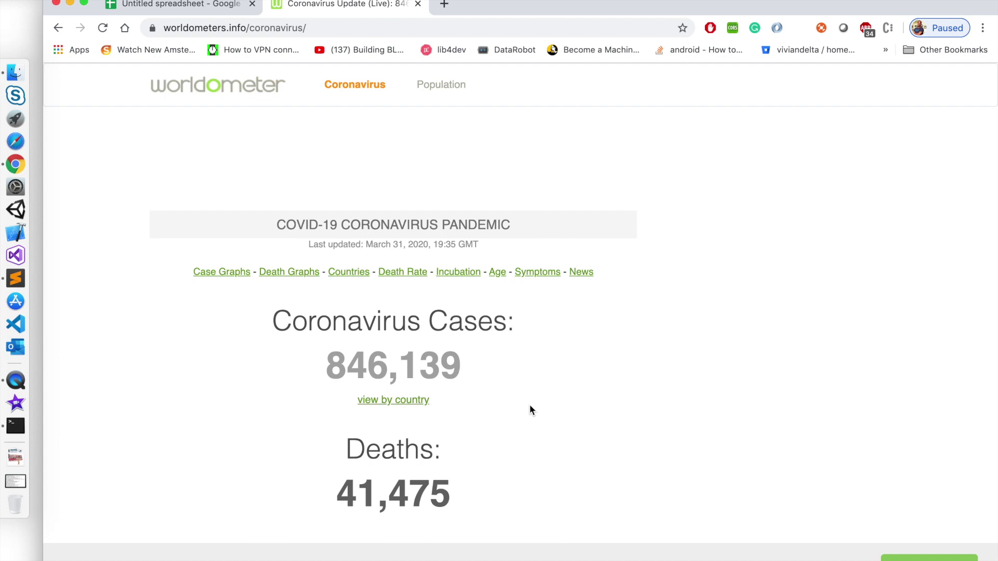
scroll(530, 406, down, 2)
scroll(530, 406, down, 2)
scroll(535, 390, down, 2)
scroll(539, 370, down, 5)
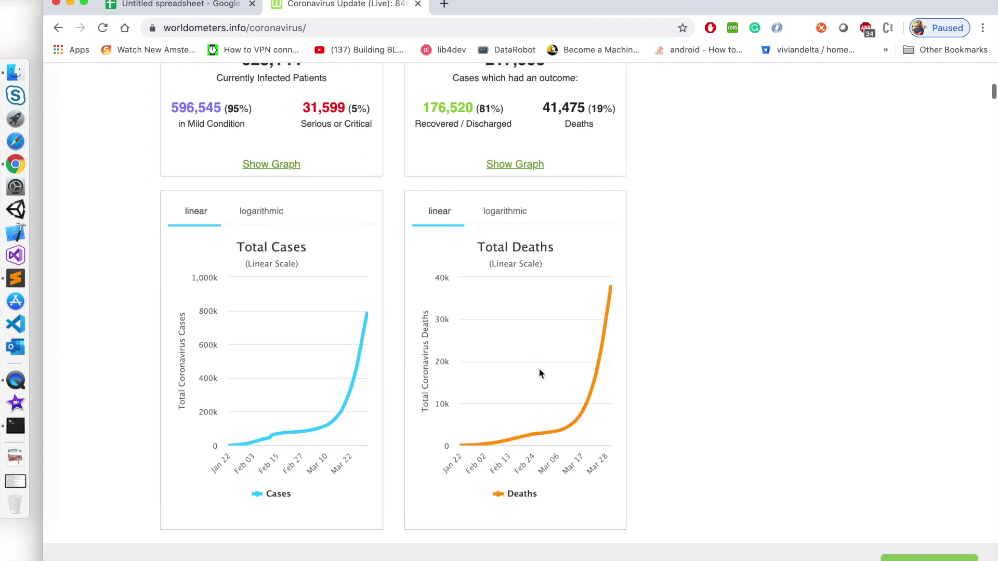
scroll(539, 369, down, 5)
scroll(539, 370, down, 3)
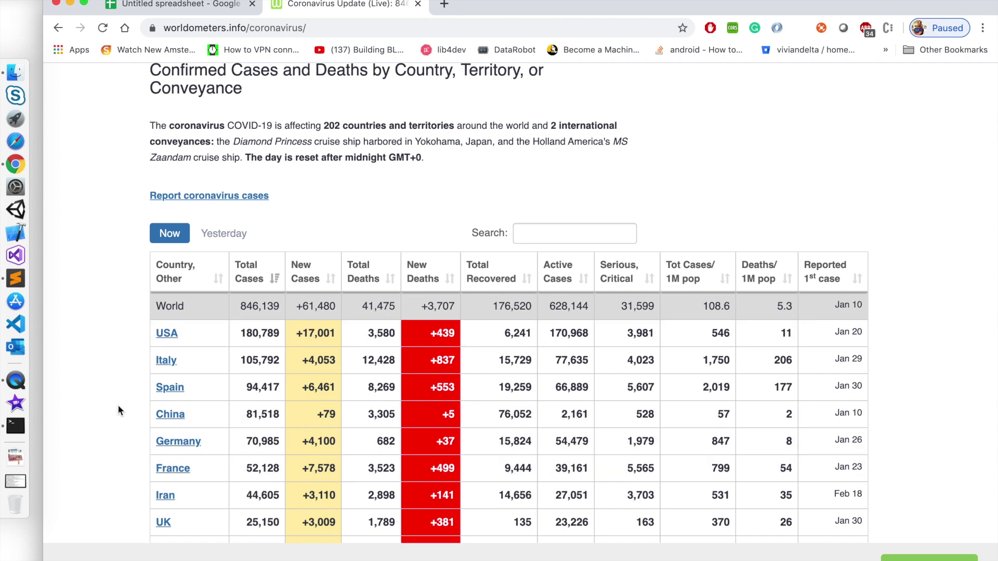
right_click(110, 261)
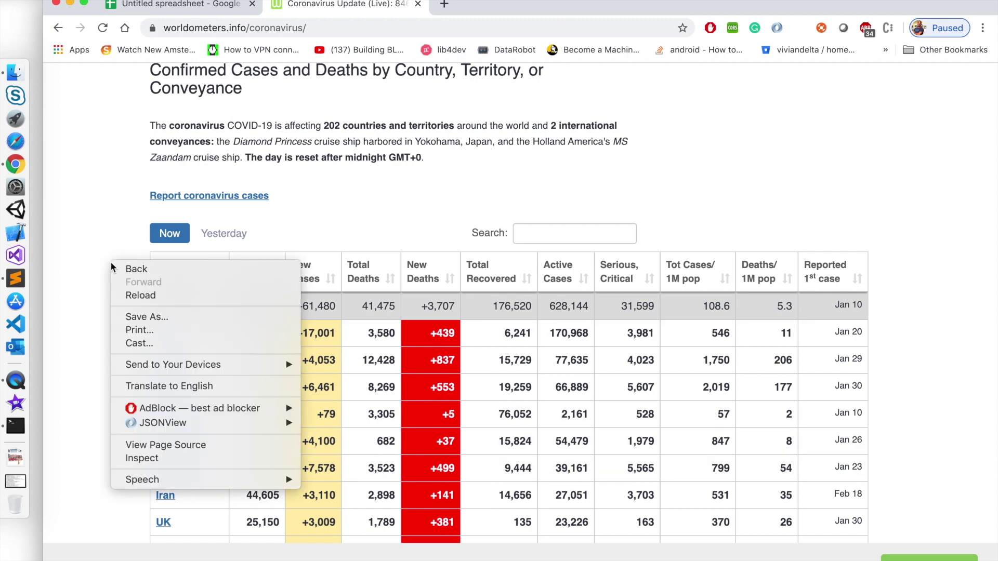
- Search the page source for '<table' to find the countries table, then close the source view
click(187, 445)
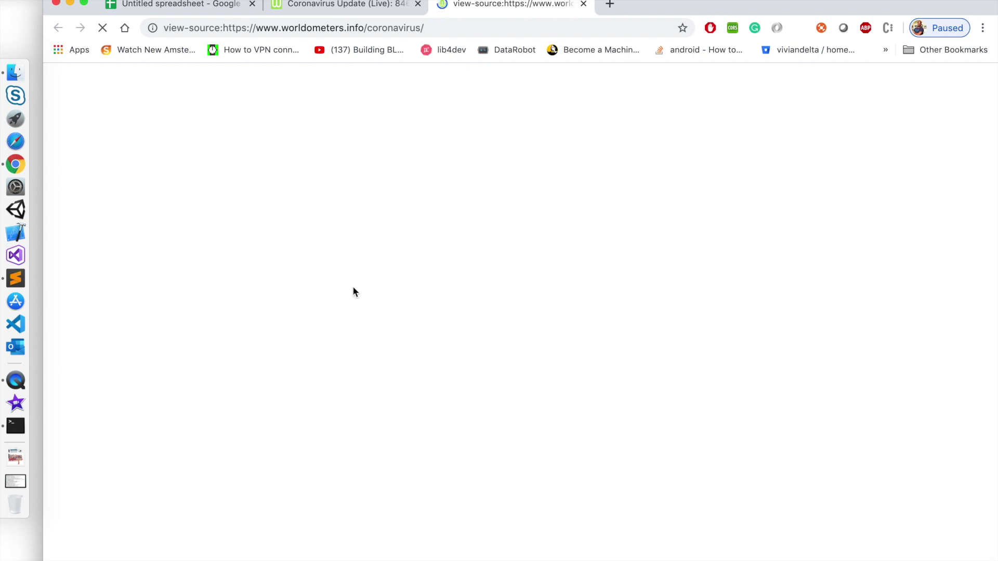
scroll(201, 331, down, 5)
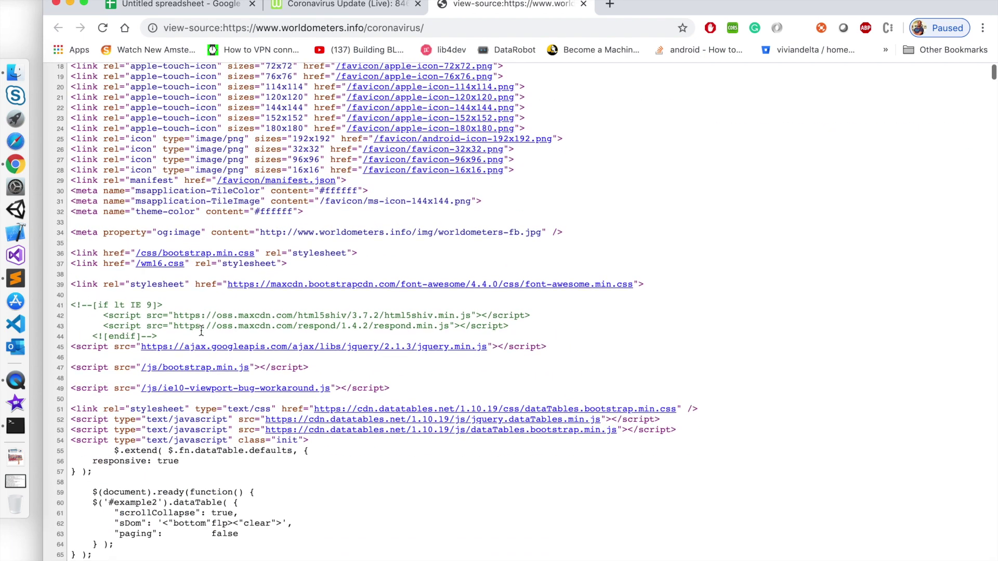
key(ctrl+f)
text(table)
key(Return)
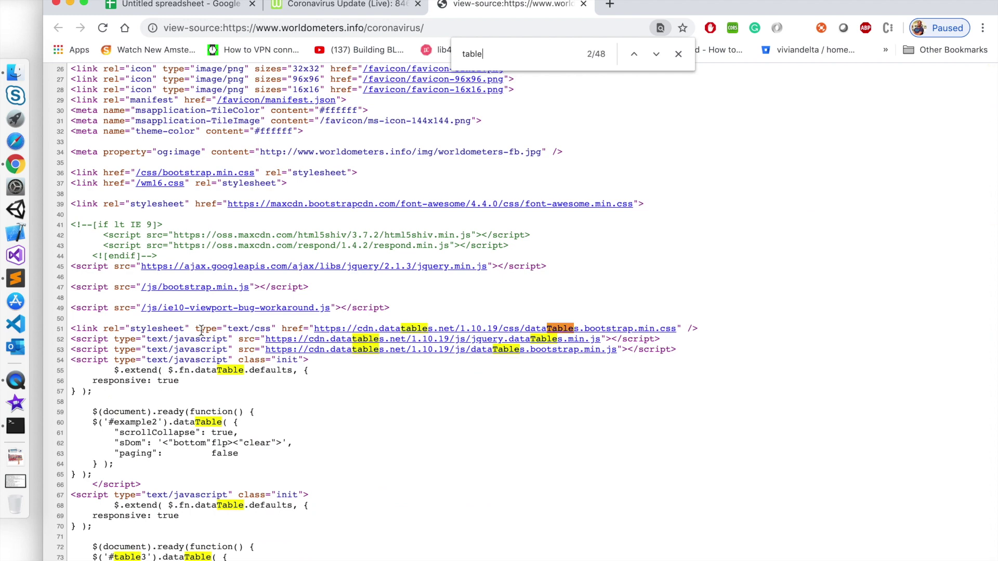
key(Home)
text(<)
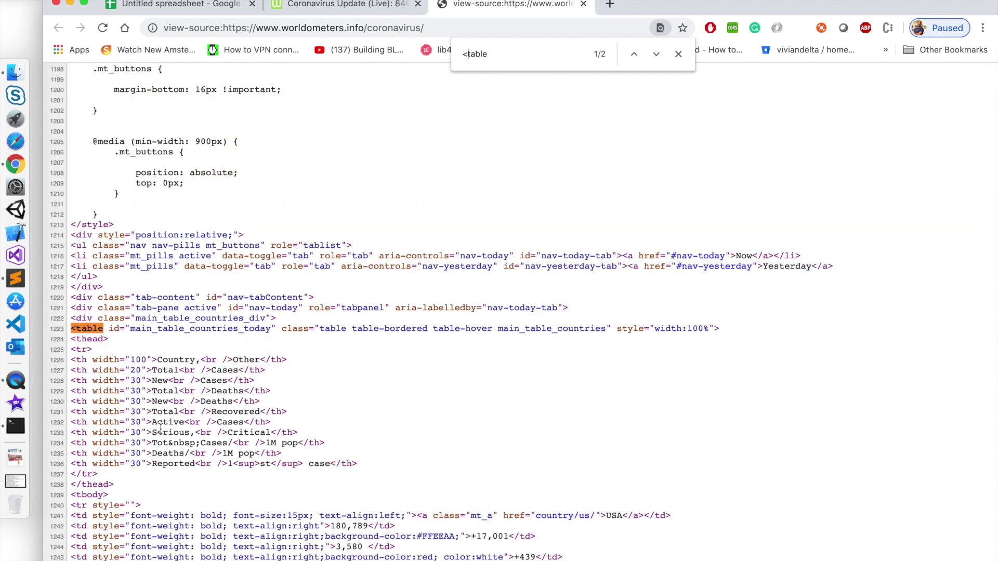
scroll(168, 515, down, 5)
scroll(166, 533, down, 5)
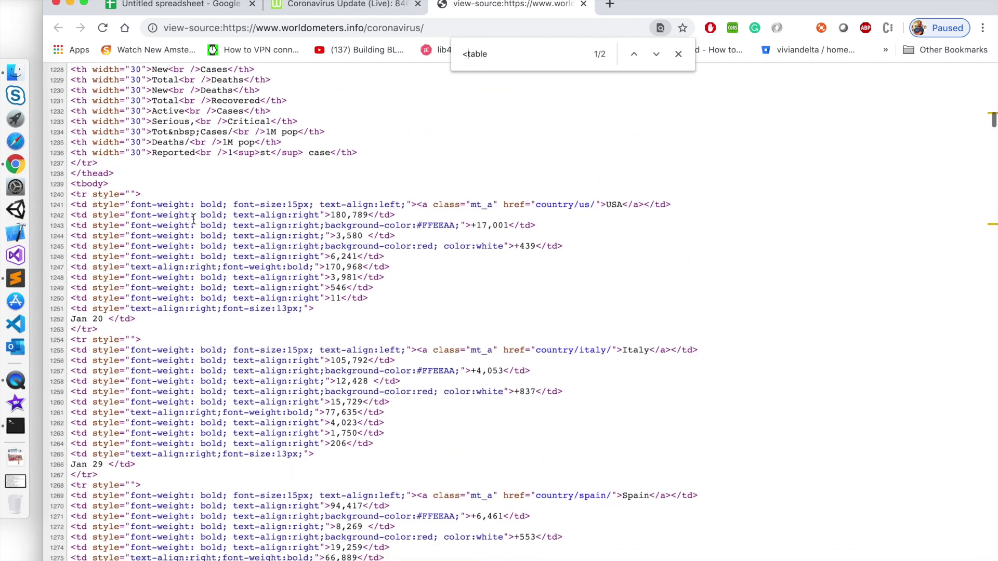
click(584, 4)
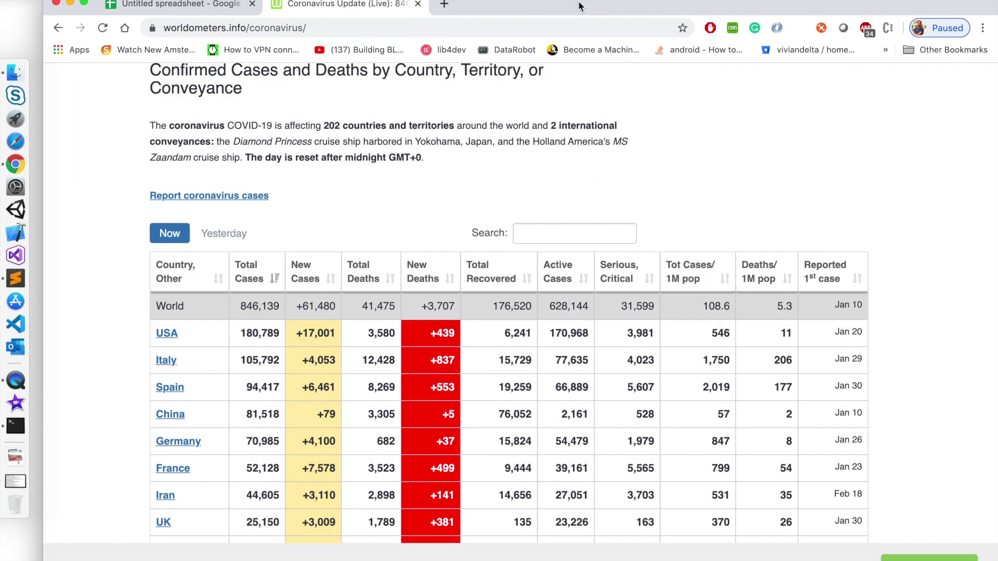
- Enter =IMPORTHTML with the copied worldometers coronavirus URL, table and 1 into cell A1
click(211, 28)
click(173, 7)
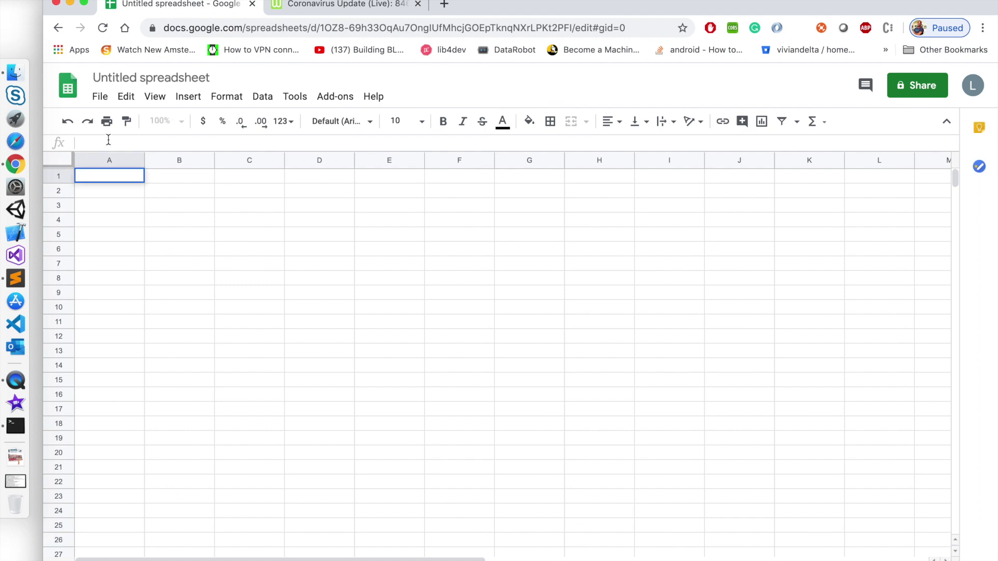
text(=I)
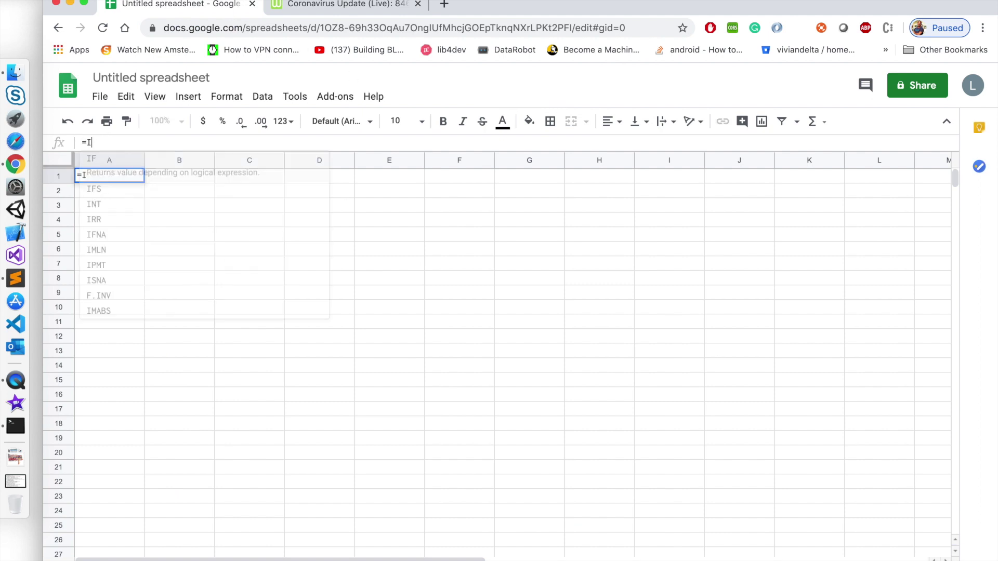
text(PORT)
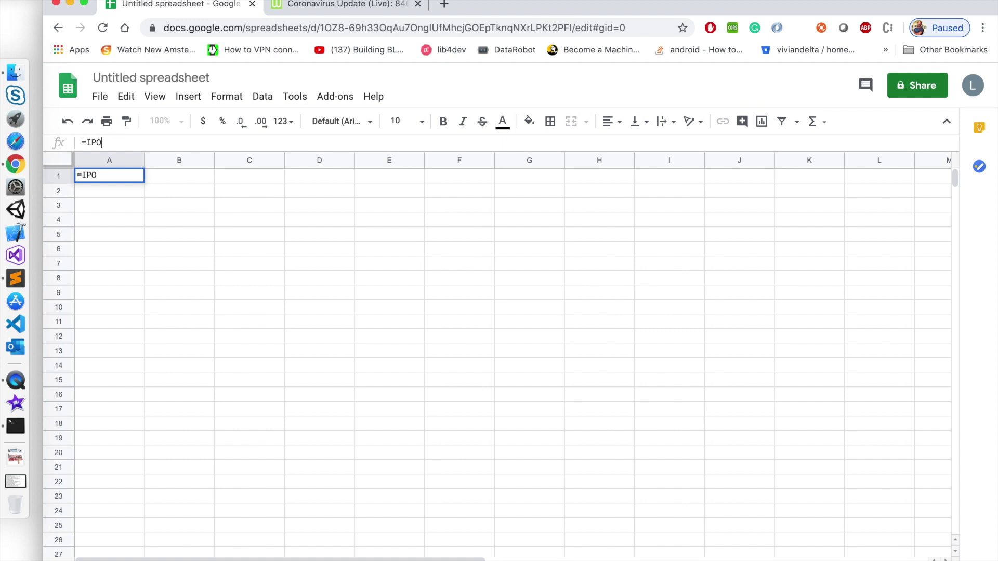
key(BackSpace)
key(BackSpace)
text(MPORT)
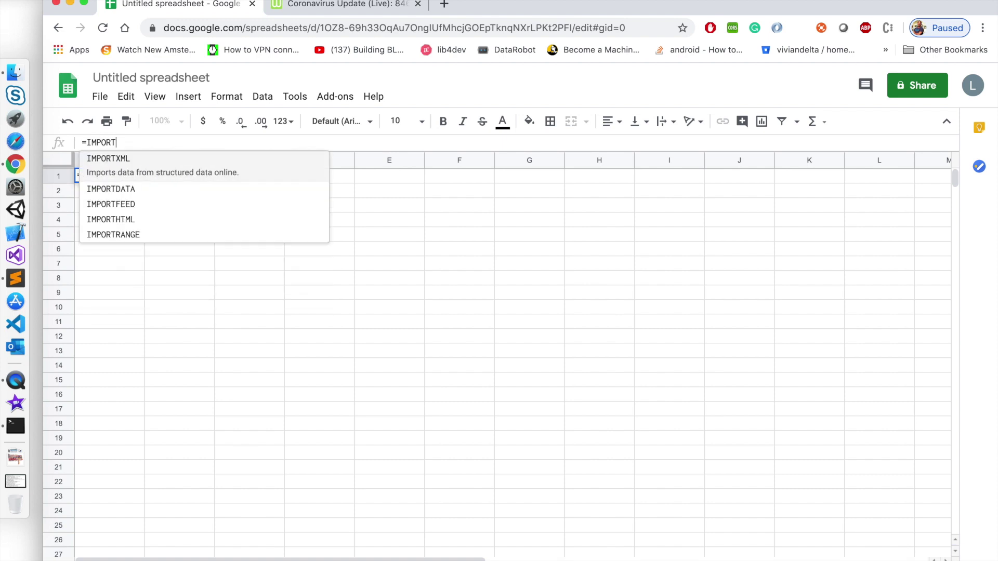
text(HTML)
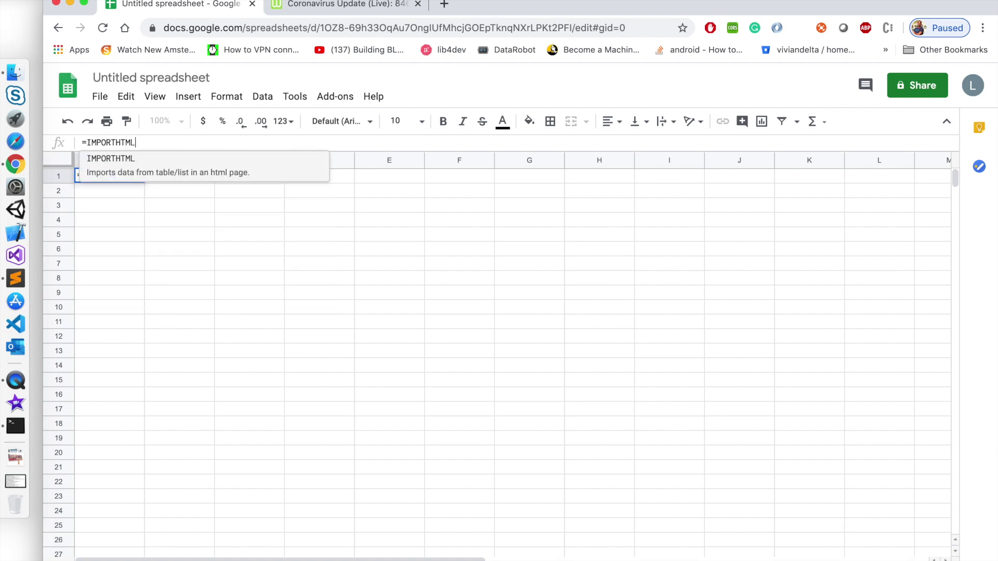
text((")
text(https://www.worldometers.info/coronavirus/)
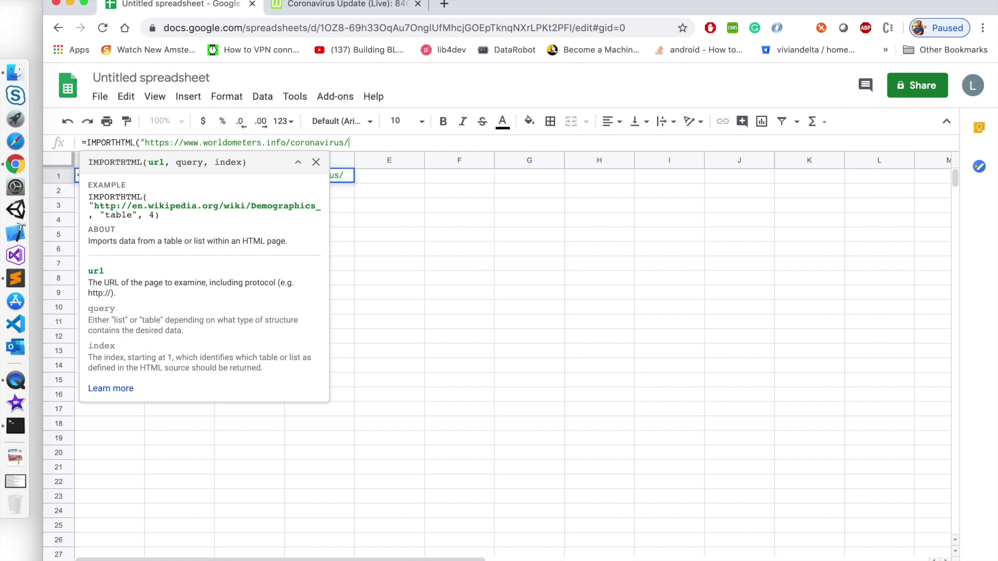
text(, ta)
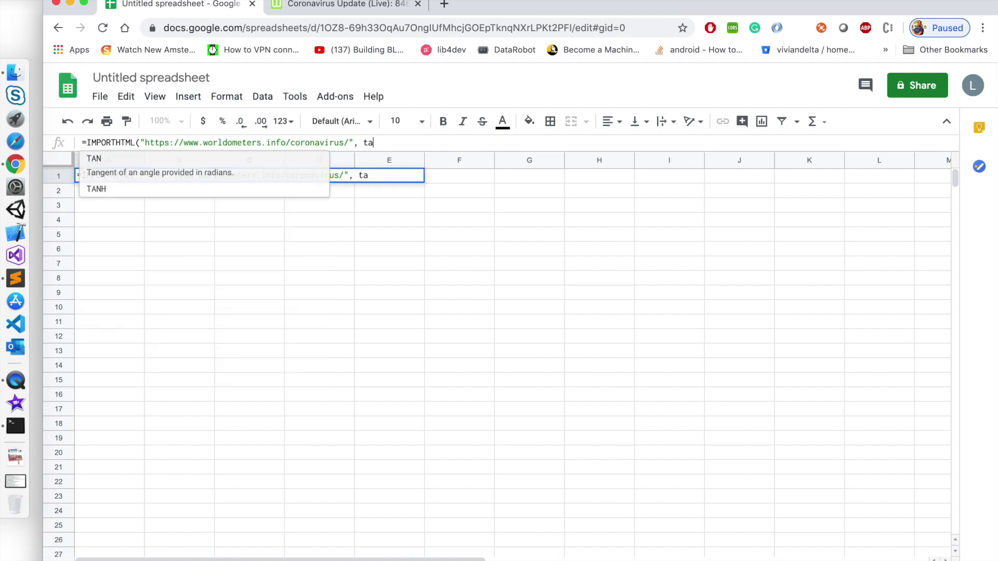
text(ble, )
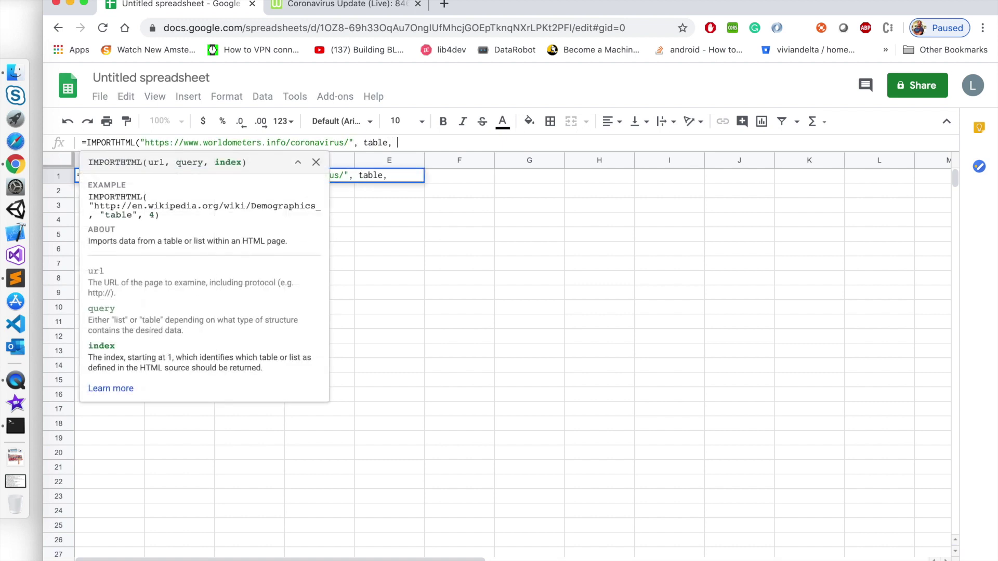
text(1)
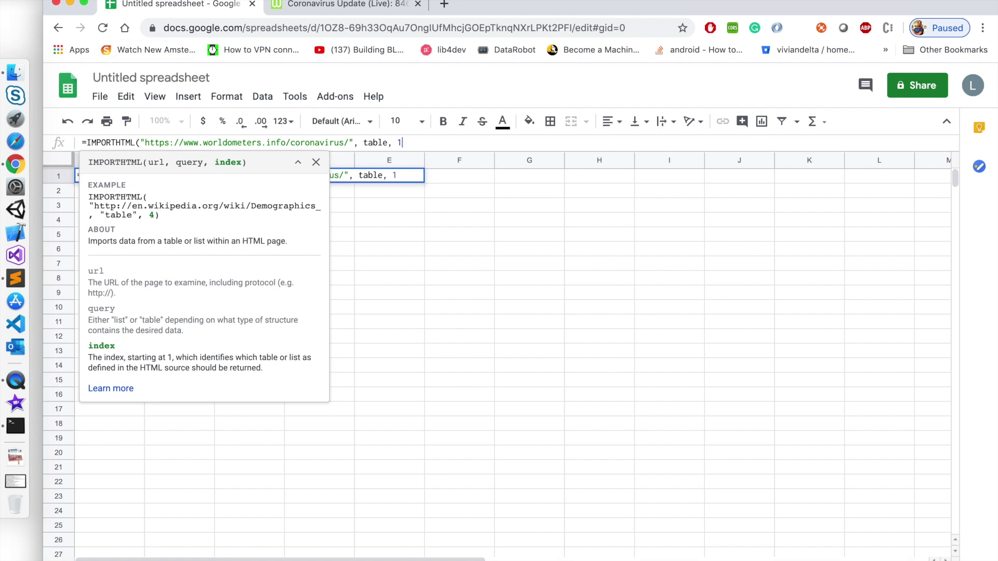
text())
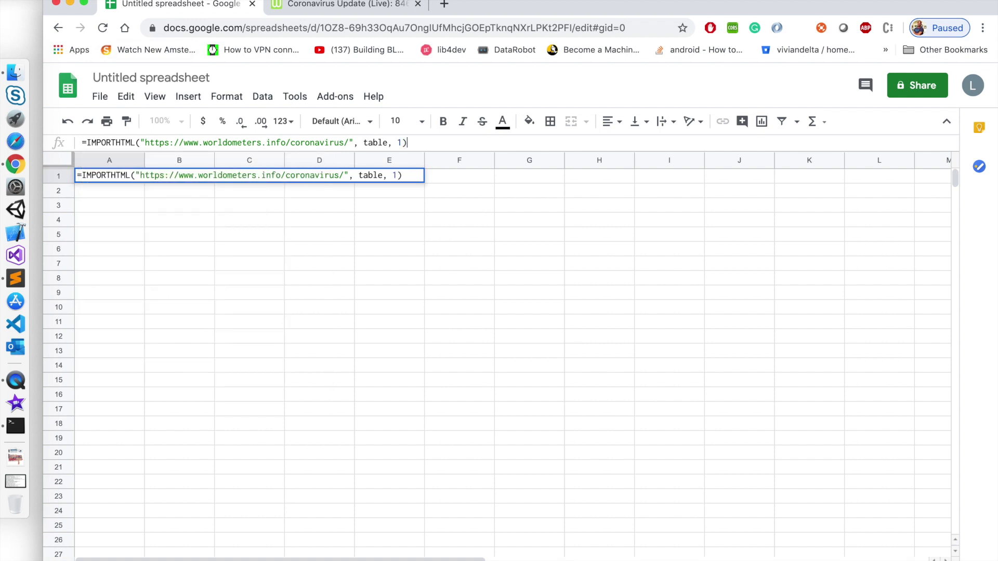
key(Return)
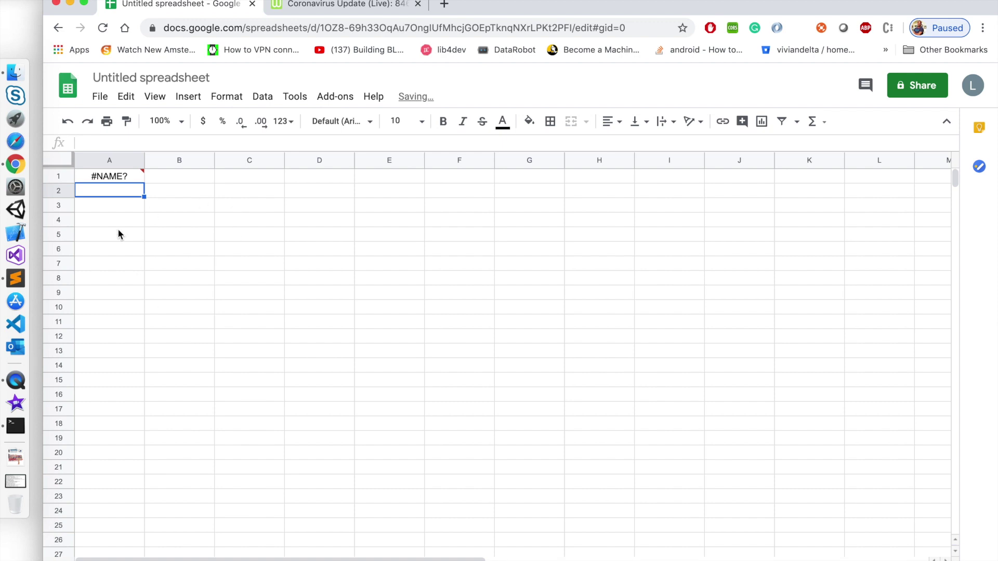
- Put quotes around the table argument in A1's formula to load the coronavirus countries table
click(125, 178)
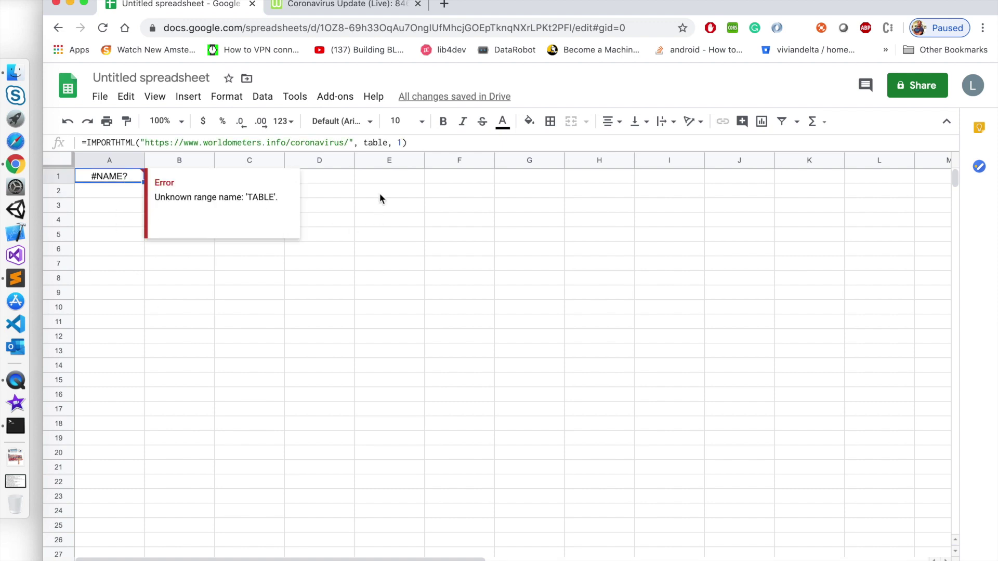
click(365, 143)
text(")
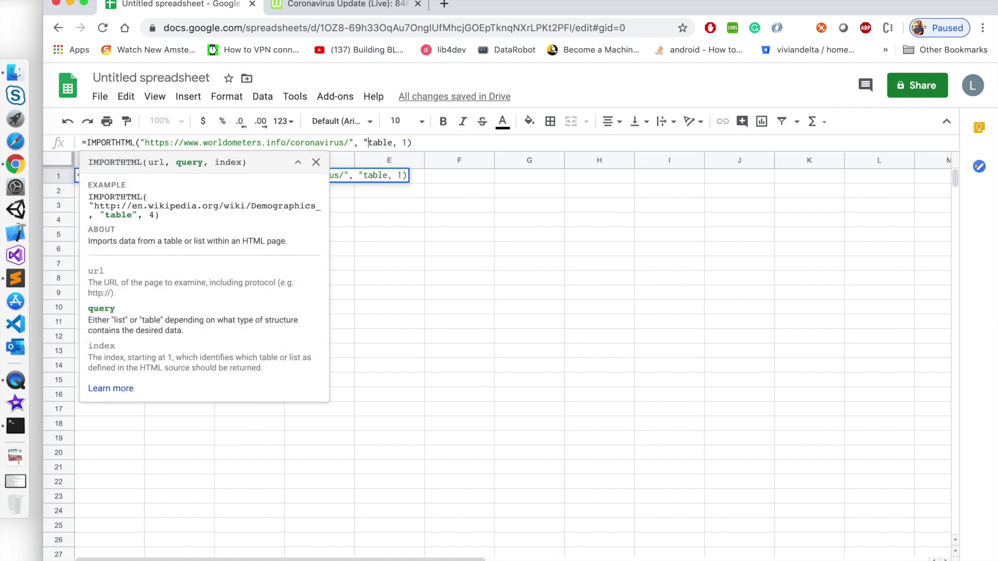
text(")
key(Return)
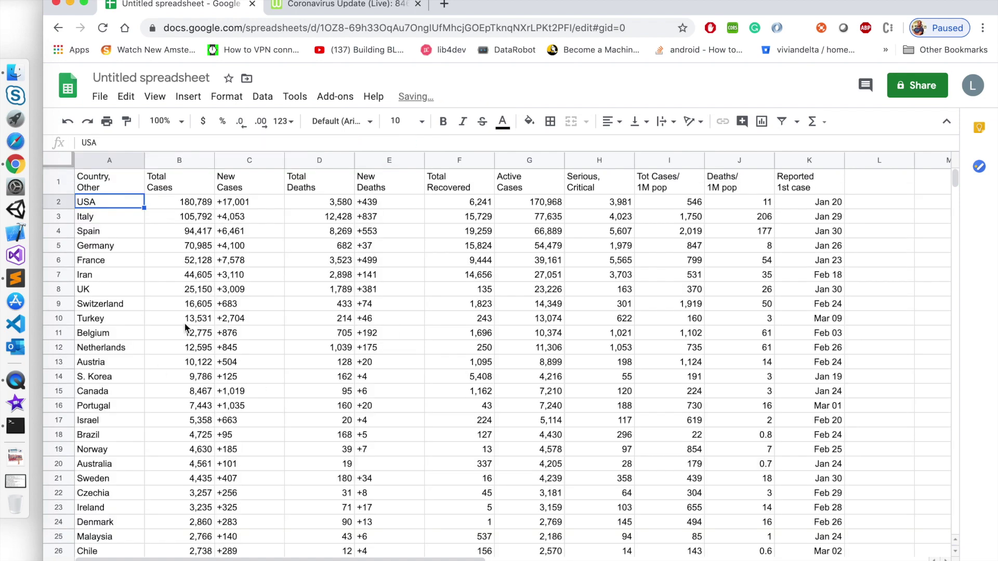
scroll(363, 433, down, 2)
scroll(348, 425, up, 2)
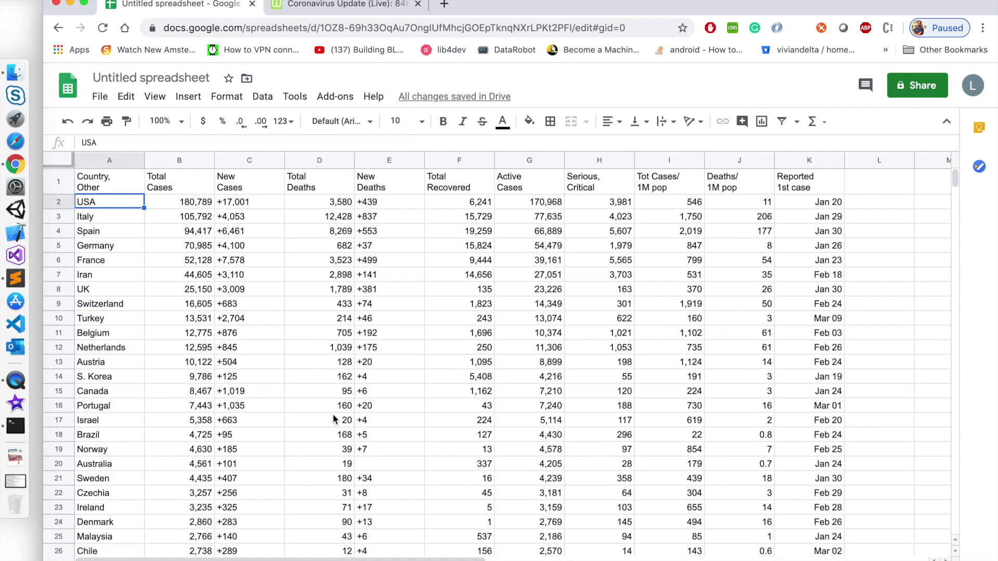
click(328, 4)
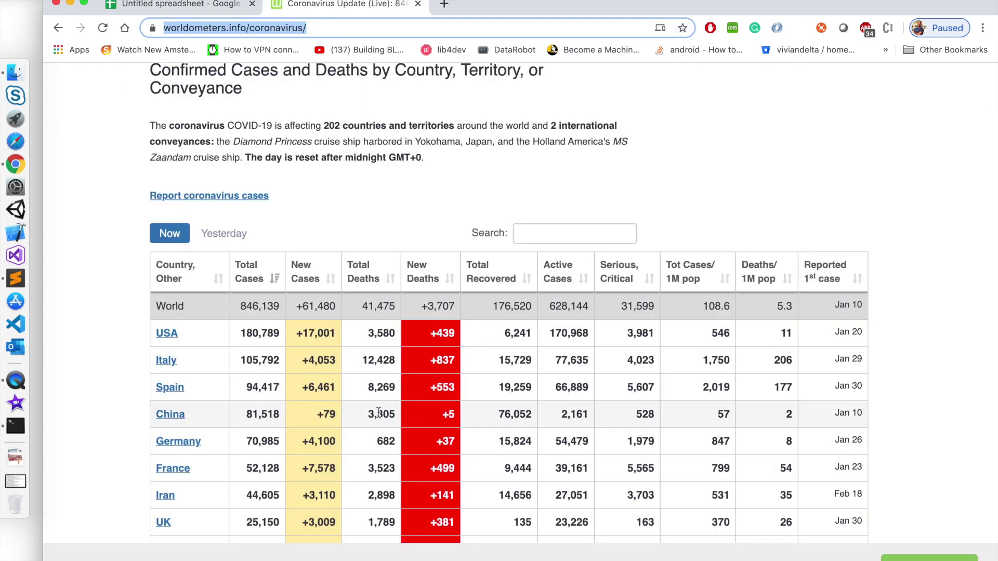
scroll(368, 402, down, 2)
scroll(367, 403, down, 2)
scroll(355, 398, up, 5)
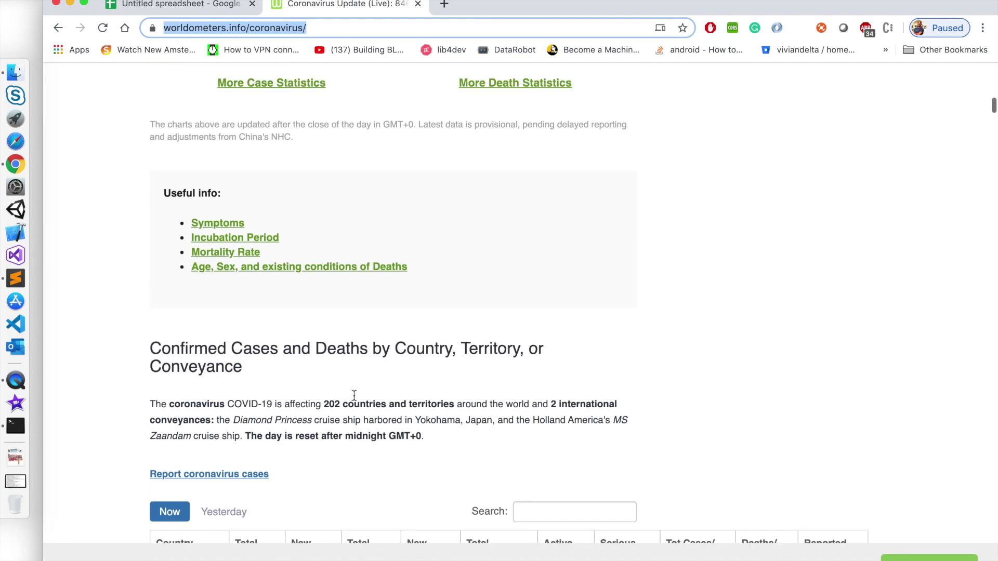
scroll(411, 306, up, 10)
scroll(234, 318, up, 5)
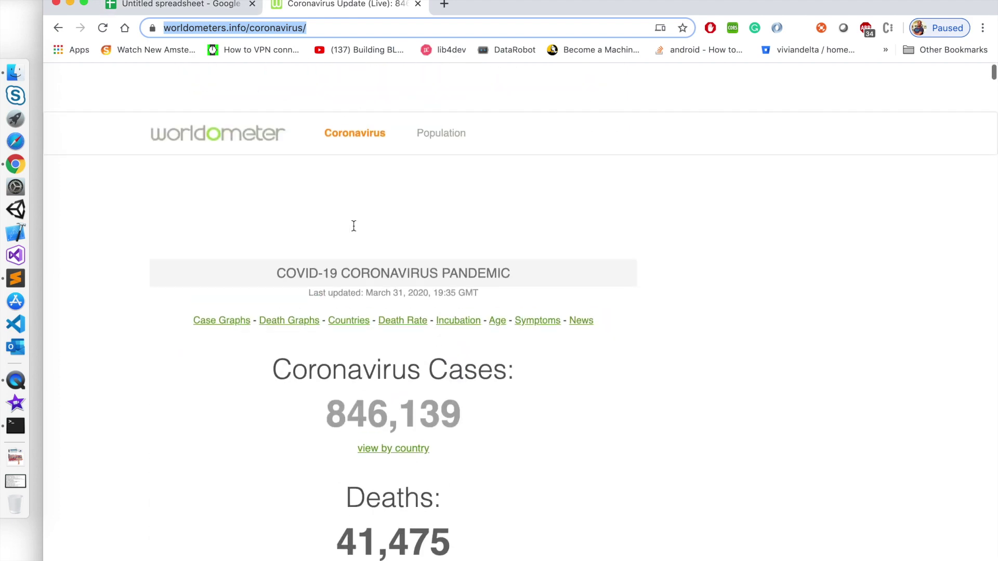
- Go to Worldometer's Population > World Population page and copy its address
click(441, 86)
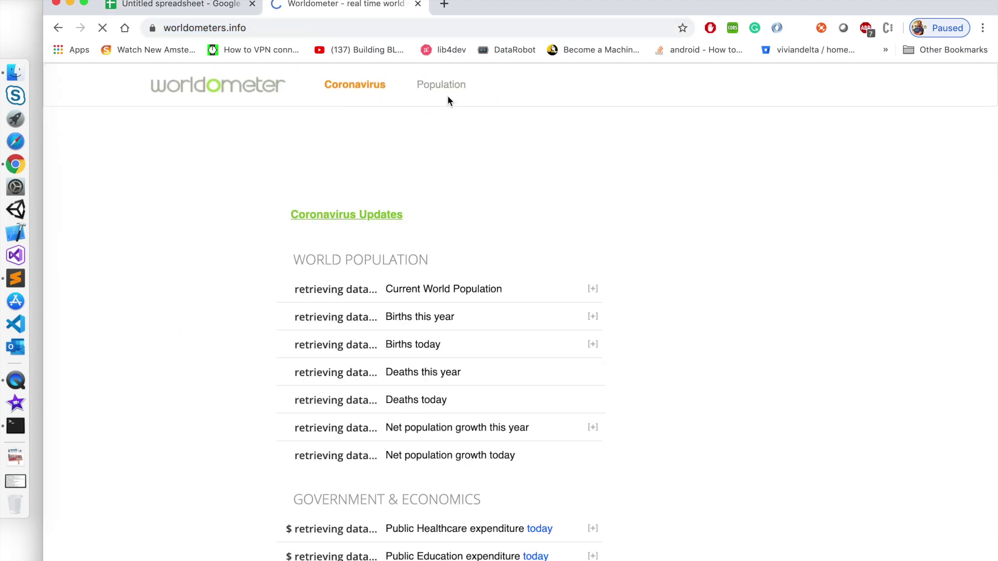
click(440, 86)
scroll(515, 390, down, 2)
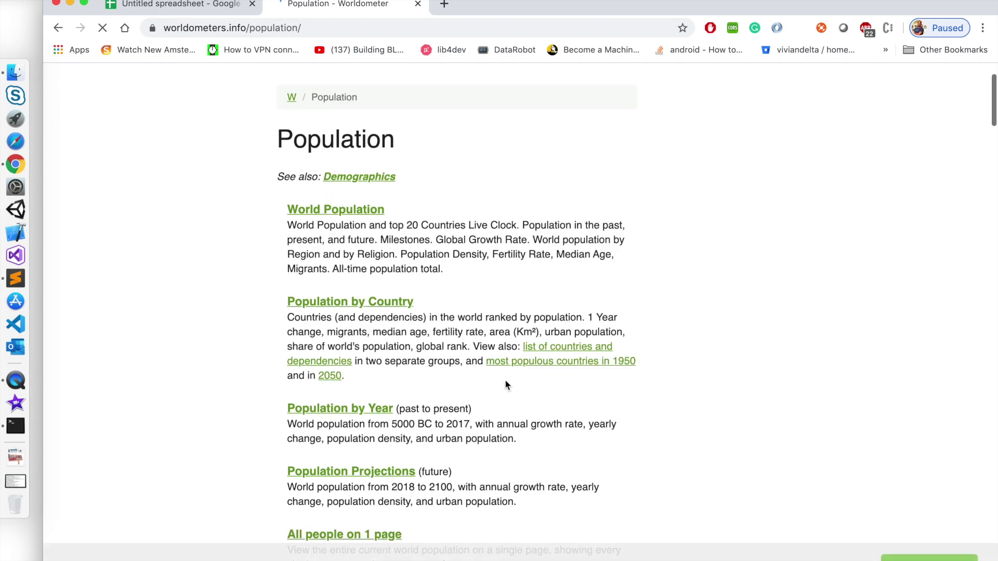
click(353, 218)
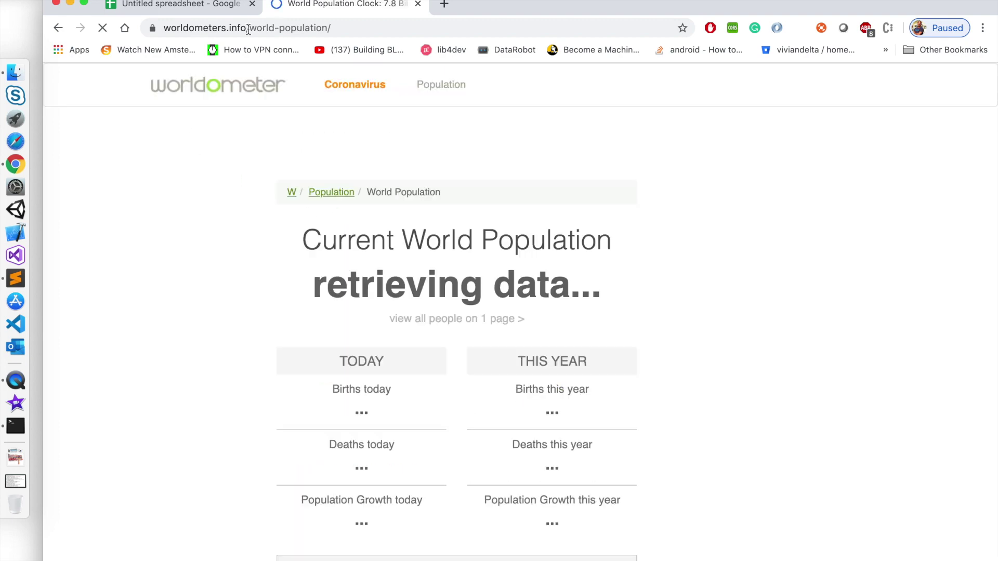
scroll(344, 422, down, 1)
scroll(343, 421, down, 3)
scroll(343, 421, down, 6)
scroll(343, 421, up, 5)
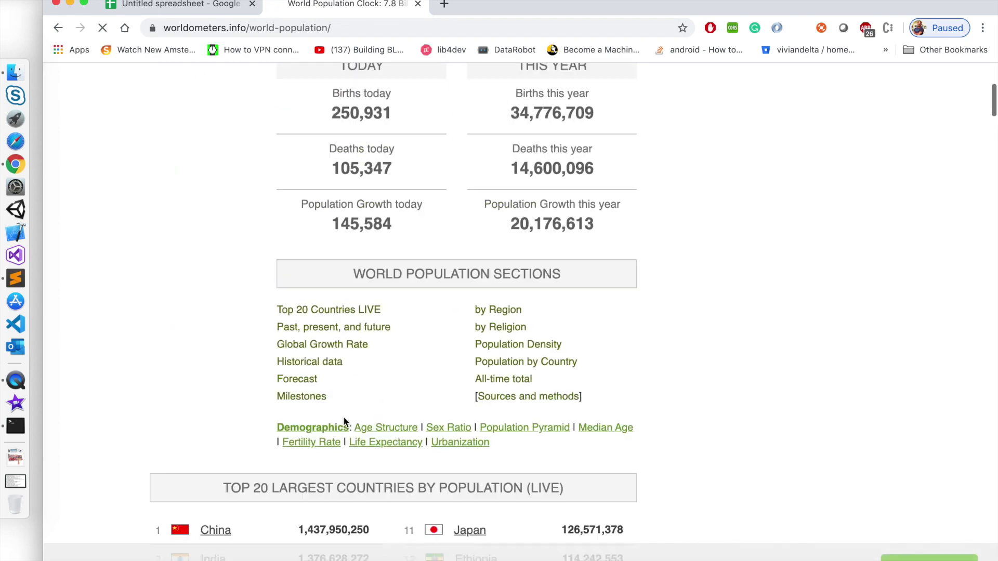
scroll(343, 422, down, 2)
scroll(343, 421, up, 2)
scroll(343, 421, up, 5)
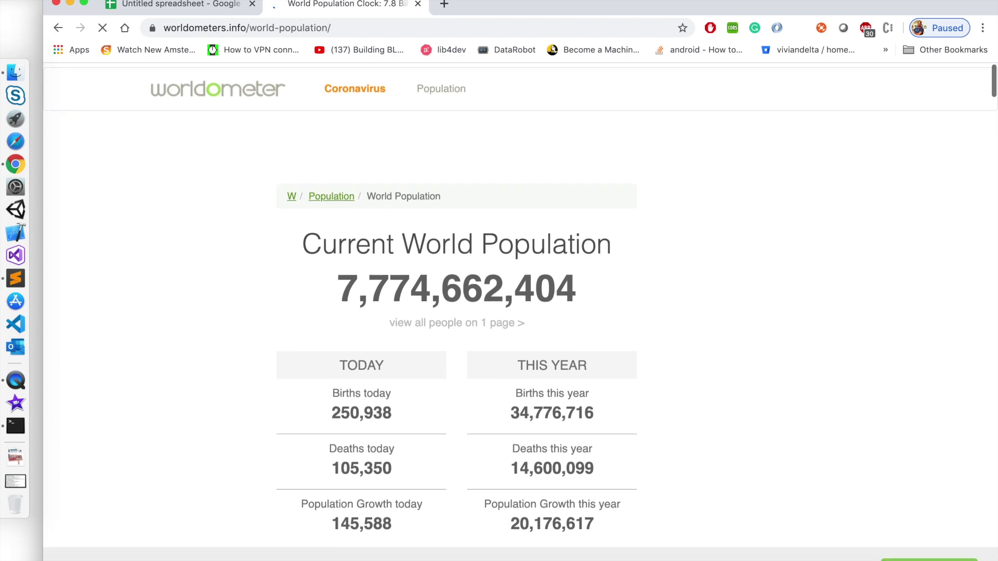
click(277, 27)
triple_click(276, 28)
key(ctrl+c)
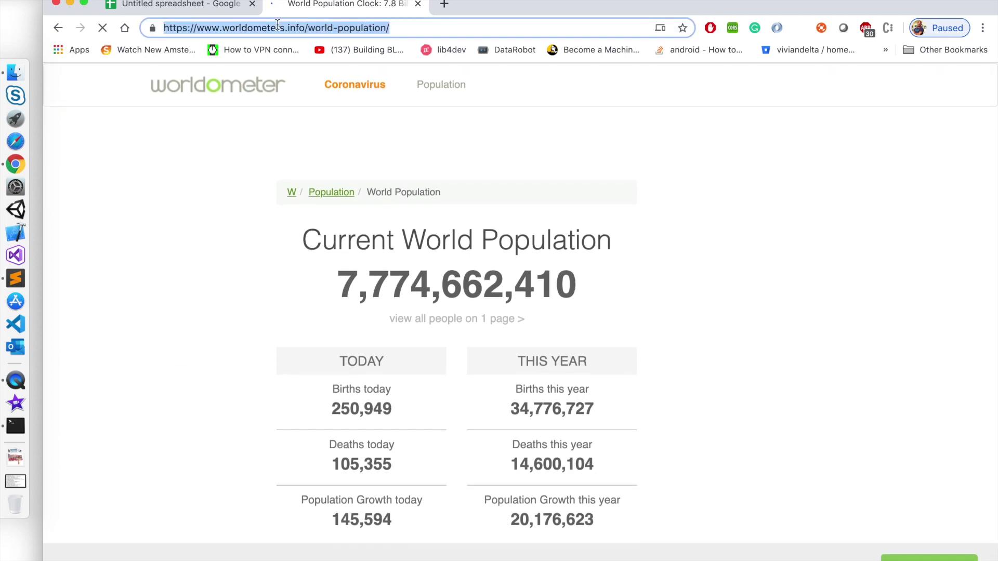
click(181, 7)
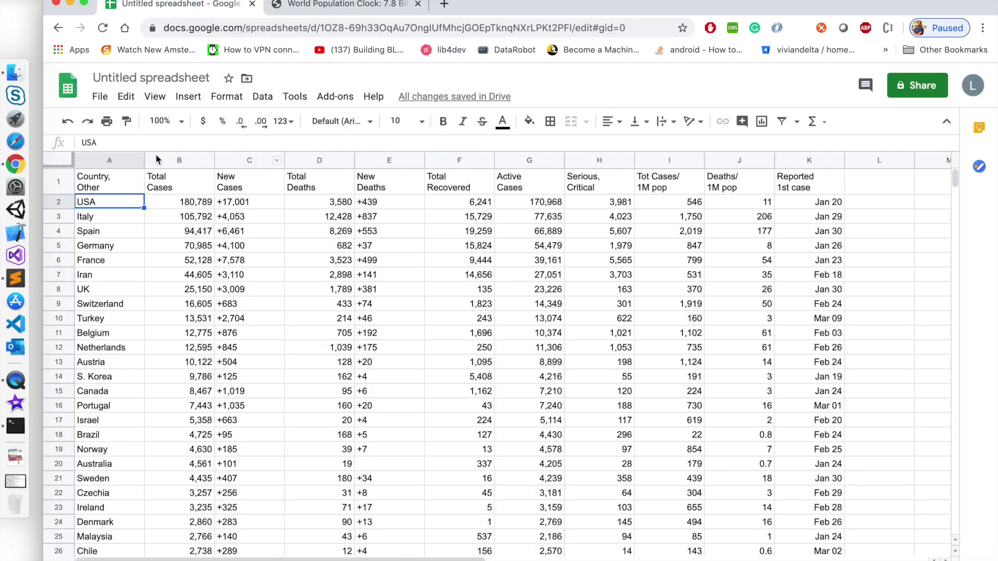
- Replace the coronavirus URL in A1's formula with the world-population URL, loading 1955–2020 data
click(103, 179)
drag(143, 142, 352, 143)
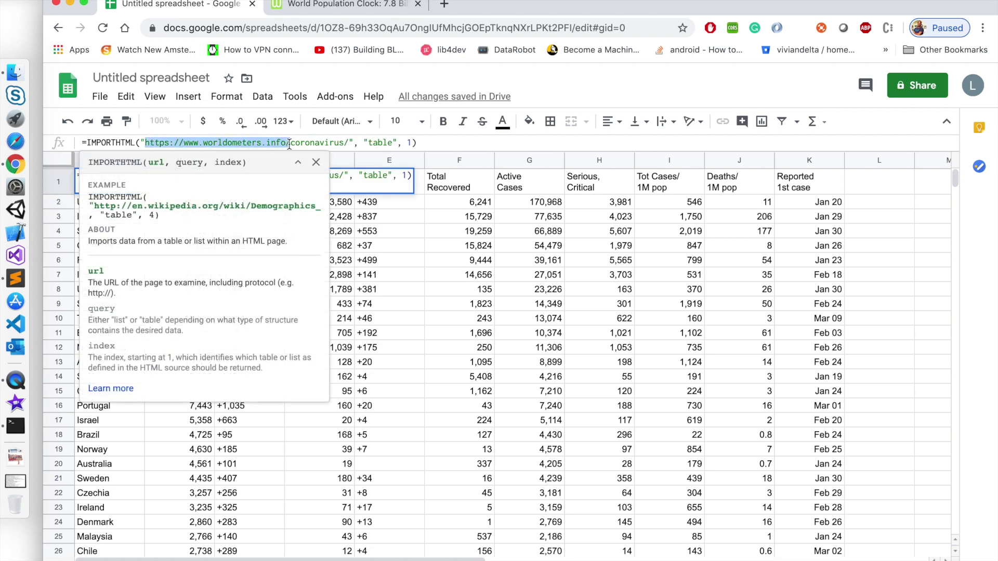
key(BackSpace)
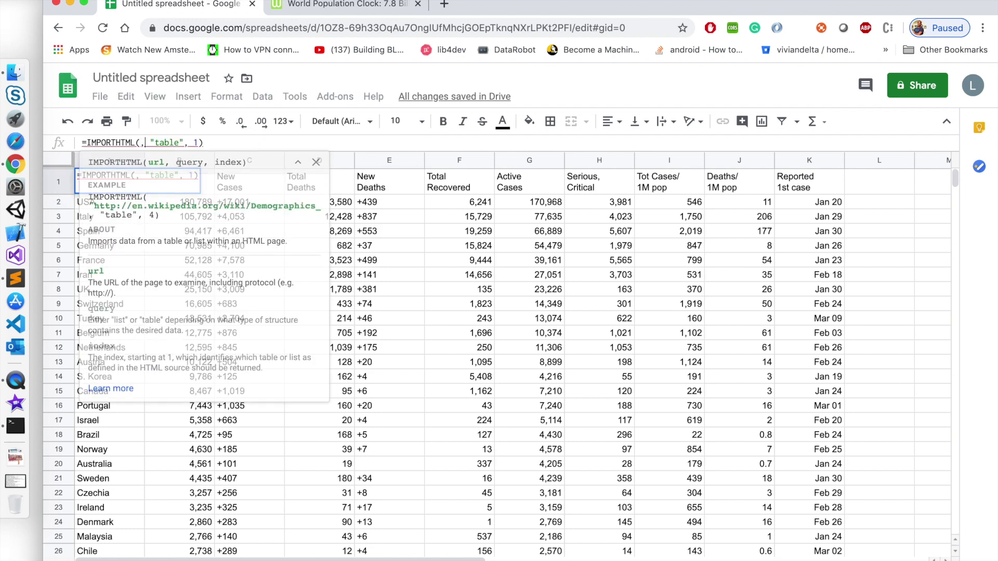
text(")
key(ctrl+v)
text(")
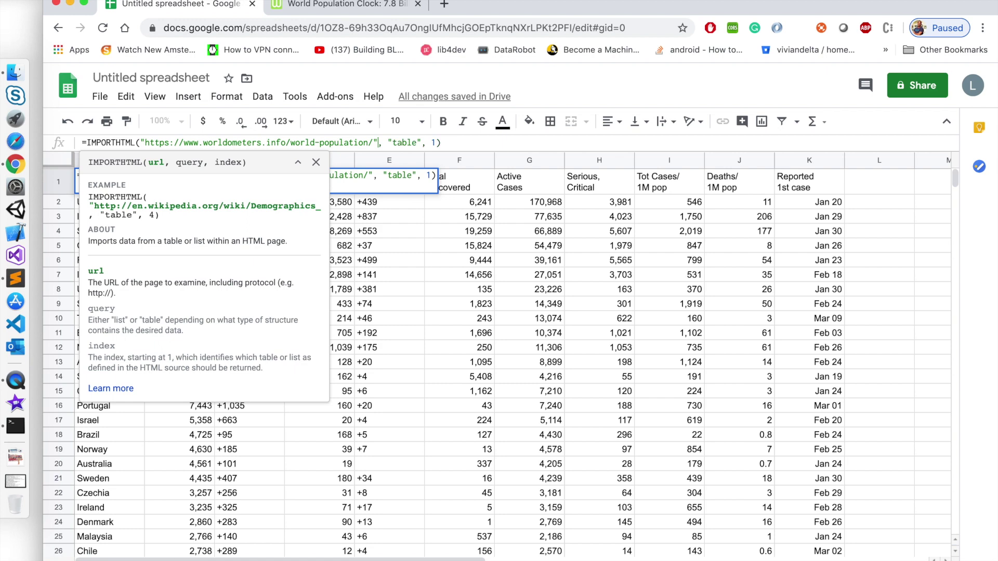
key(Return)
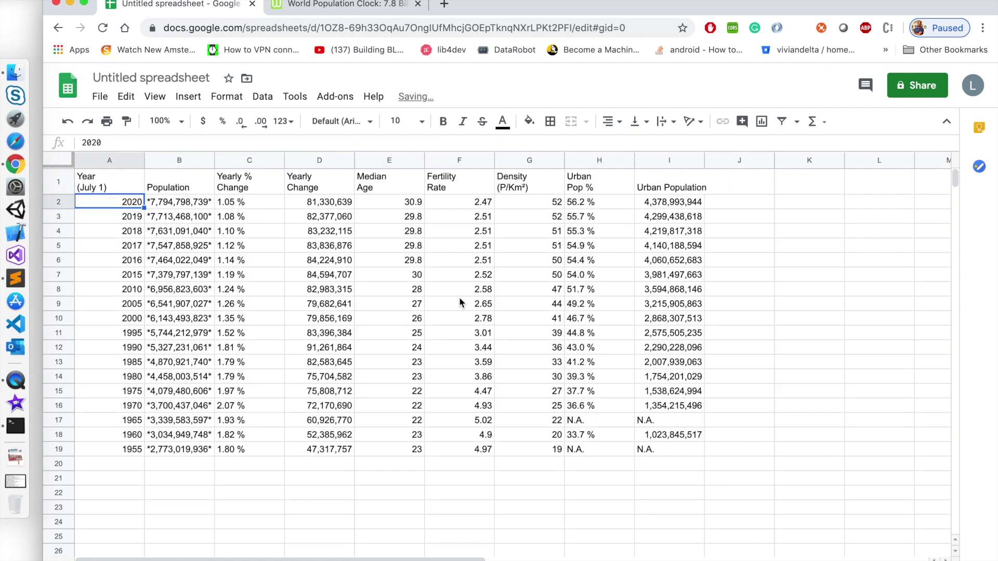